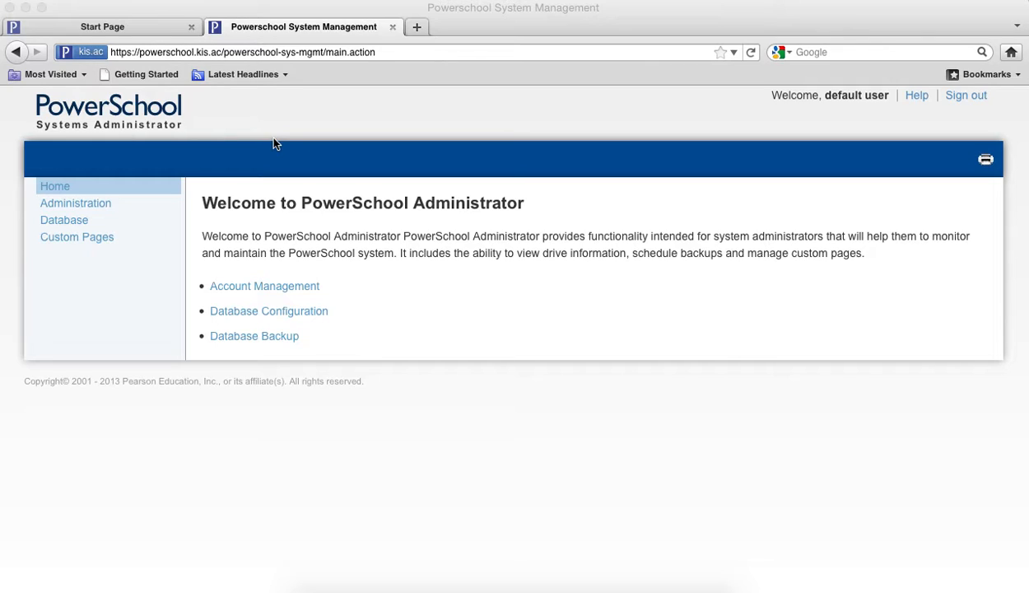
- Review the navigation links on the PowerSchool admin Start Page, from Functions through Applications
left_click(156, 28)
scroll(180, 286, "up", 3)
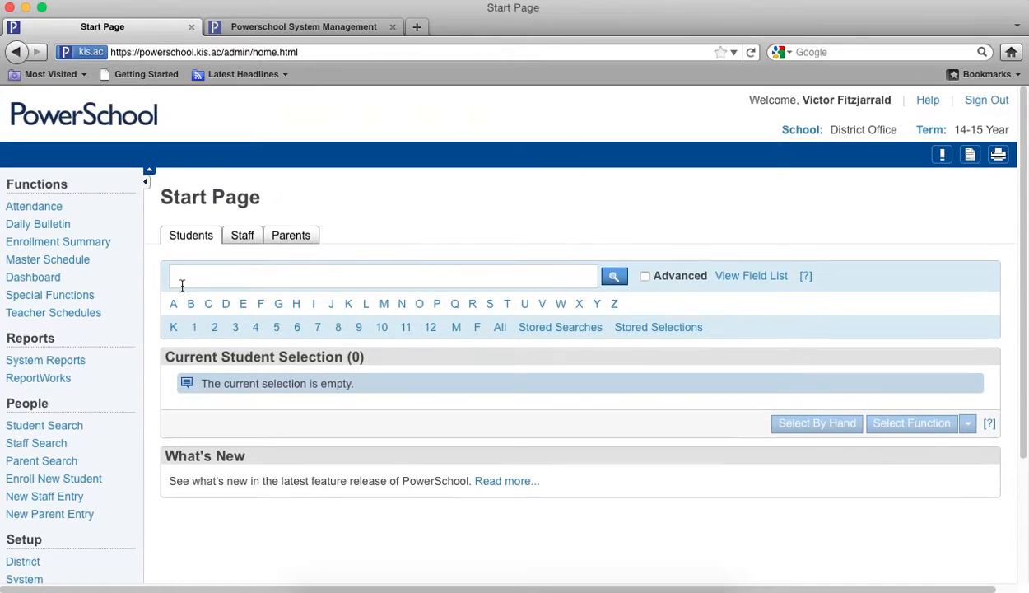
scroll(496, 352, "down", 4)
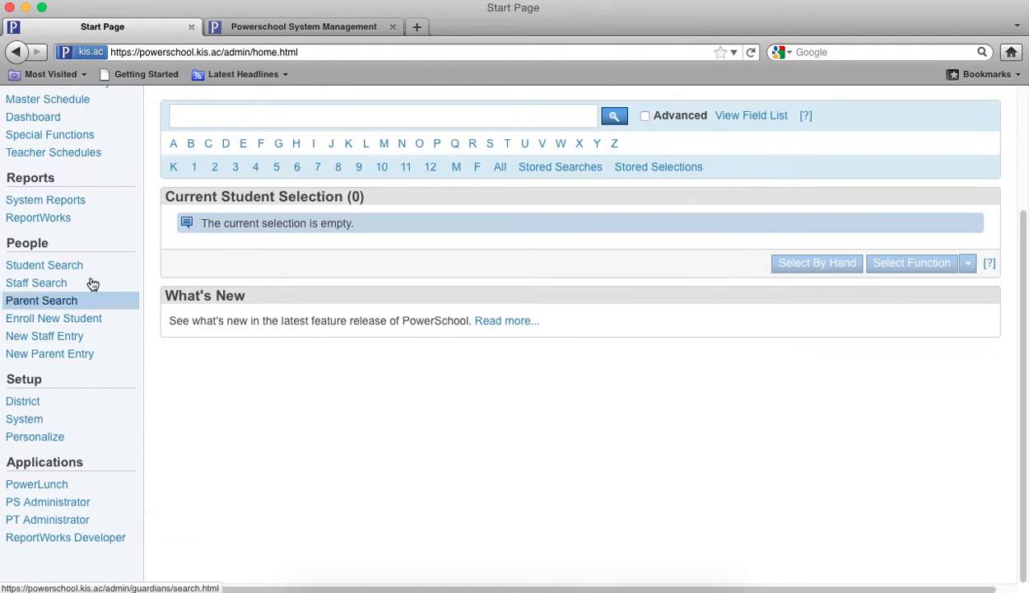
scroll(92, 445, "up", 3)
scroll(92, 444, "up", 2)
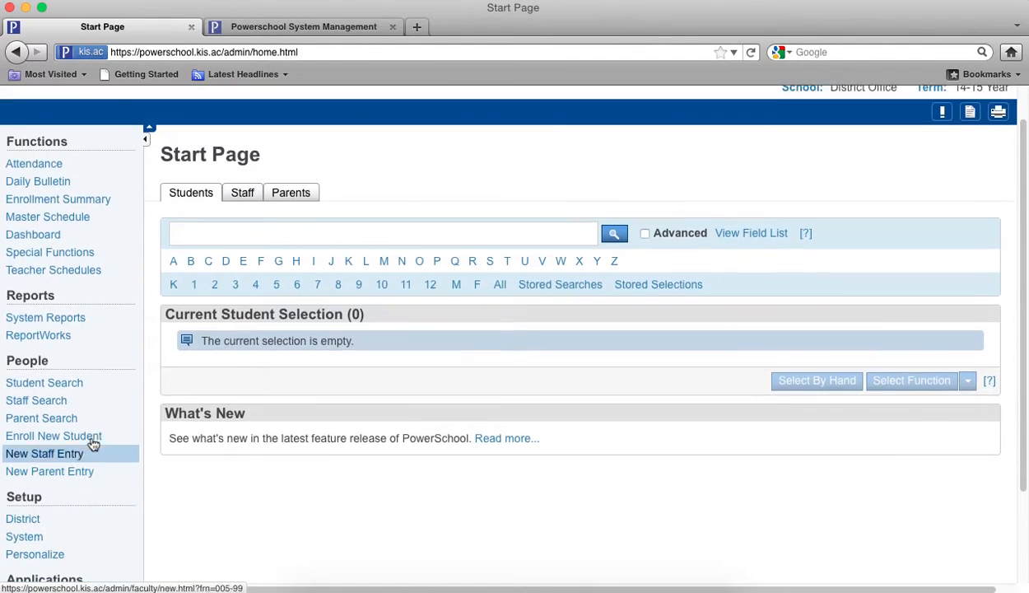
scroll(92, 444, "down", 4)
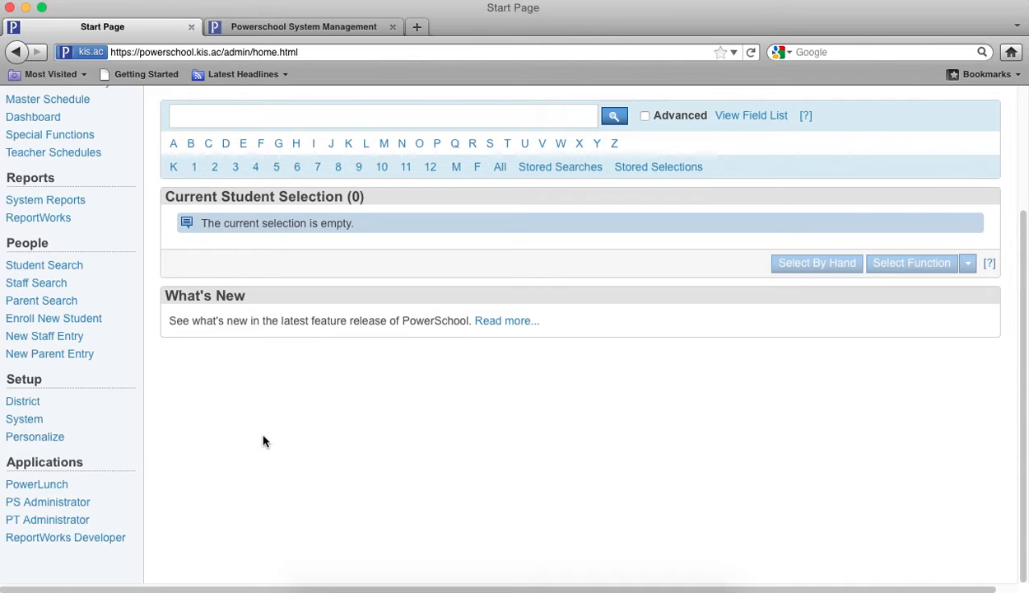
- Switch to Powerschool System Management, go to Custom Pages and expand the guardian folder in the site structure
left_click(318, 28)
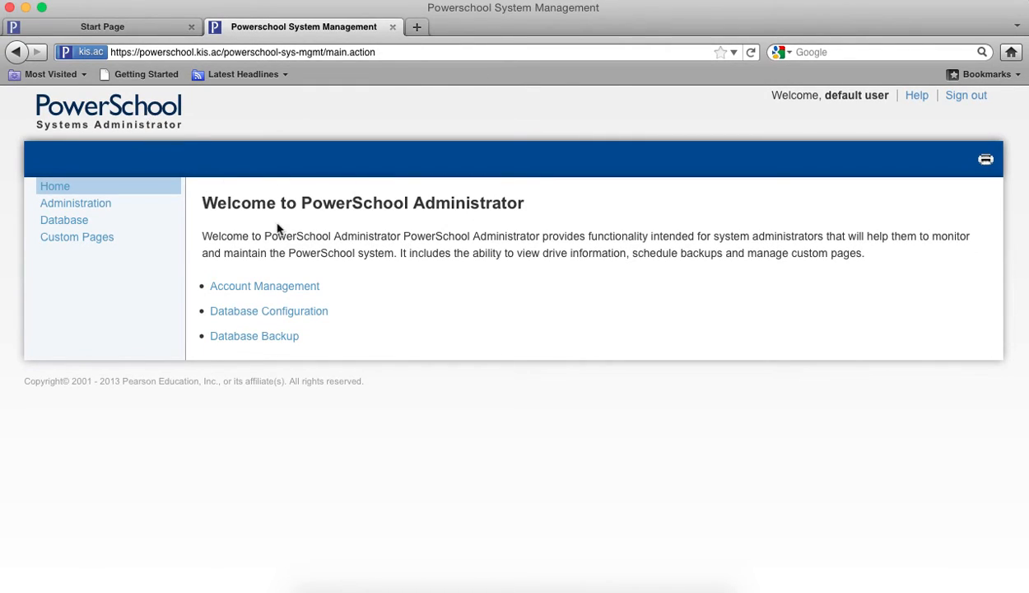
left_click(95, 241)
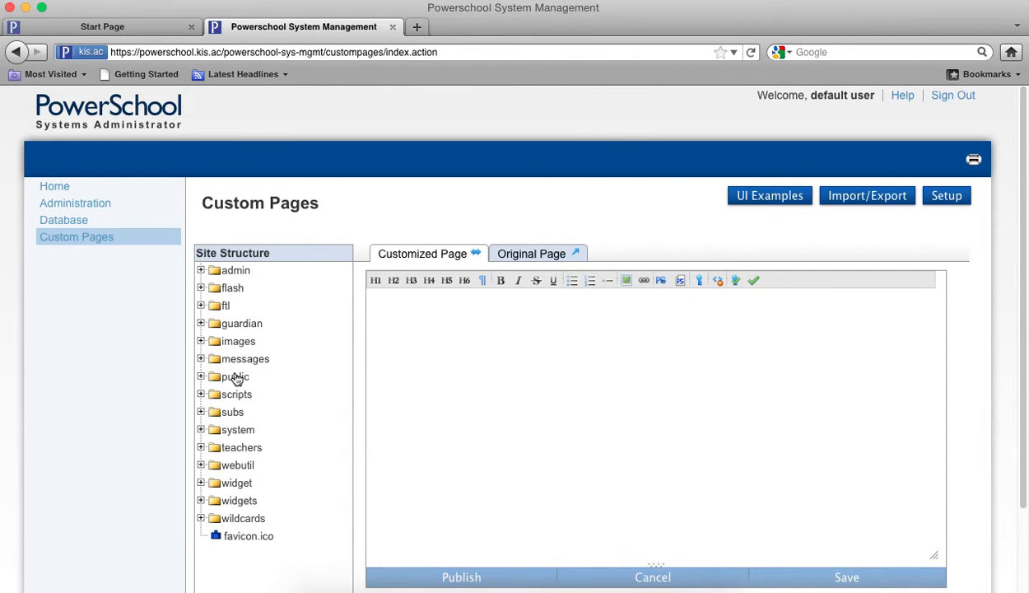
left_click(202, 323)
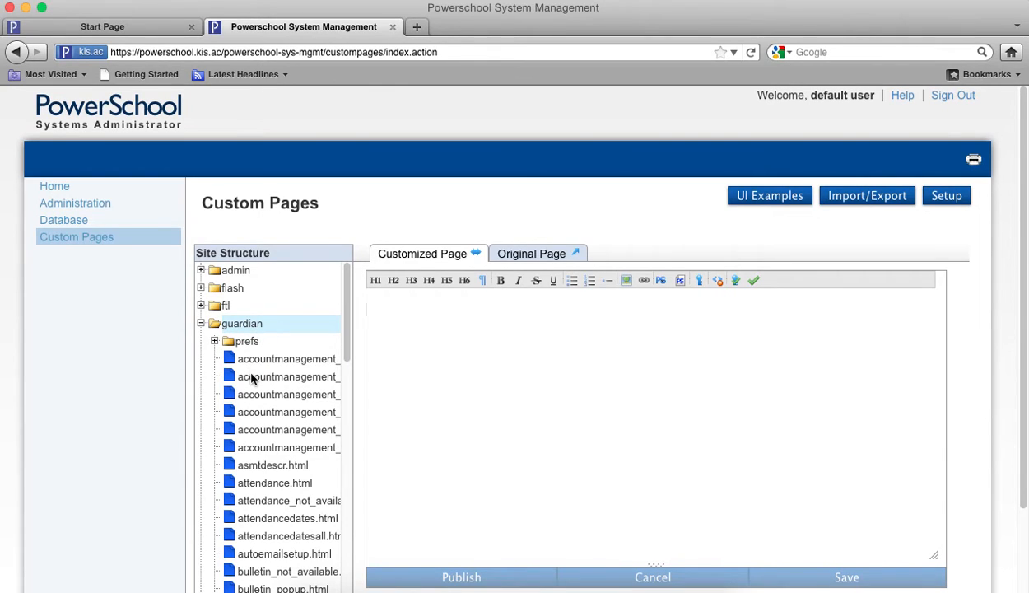
- Look through the files in the guardian folder of the site structure
scroll(243, 492, "down", 2)
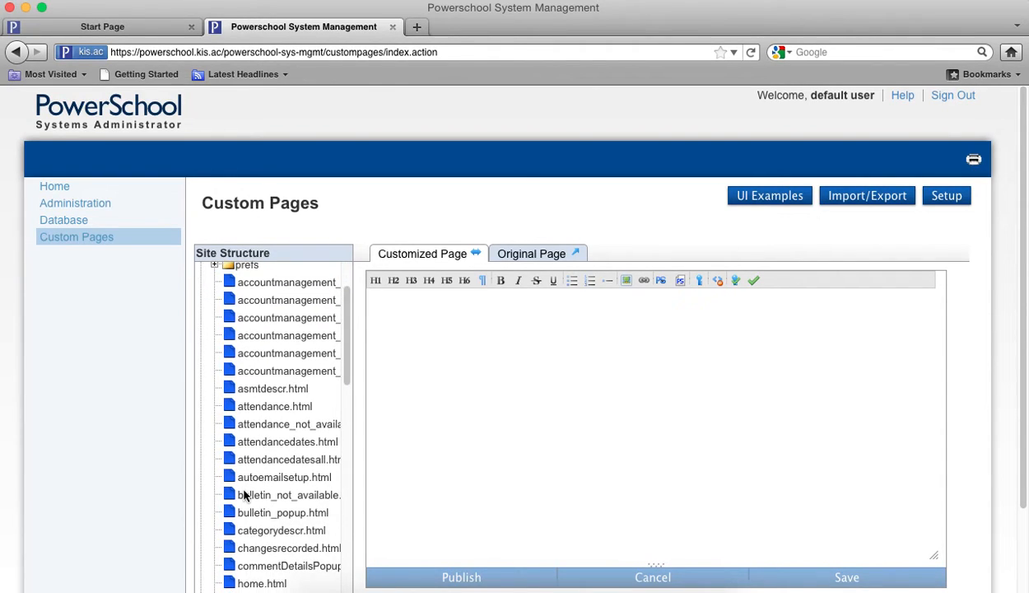
scroll(252, 517, "down", 3)
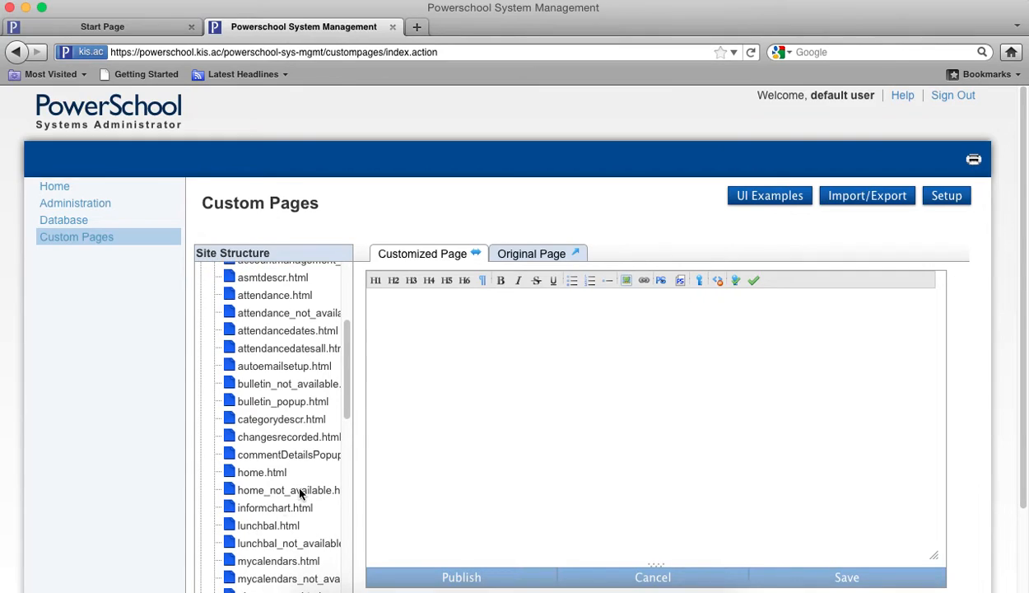
scroll(251, 517, "down", 3)
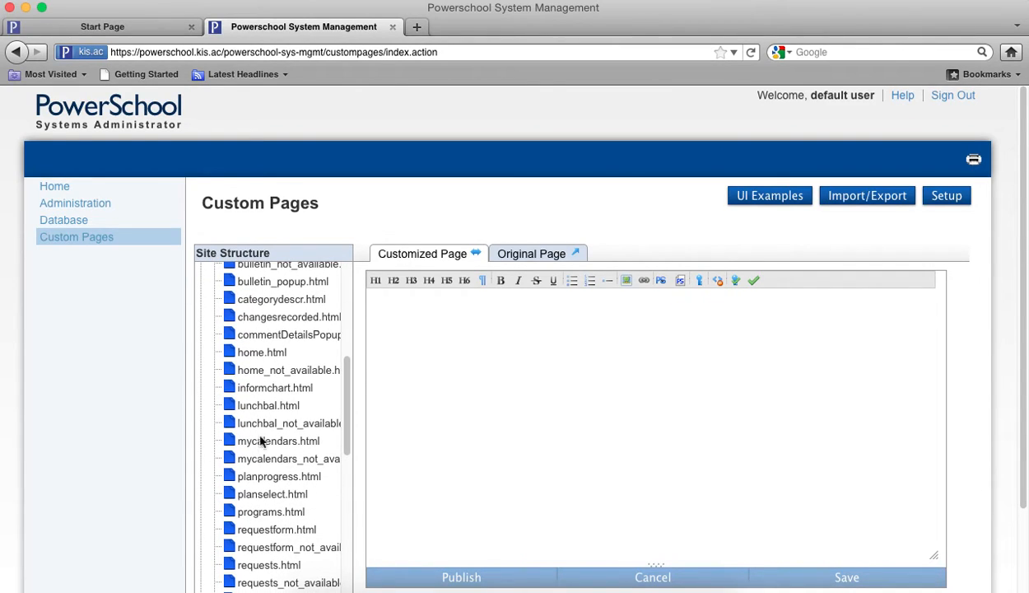
scroll(286, 491, "down", 3)
scroll(286, 530, "down", 2)
scroll(288, 502, "down", 5)
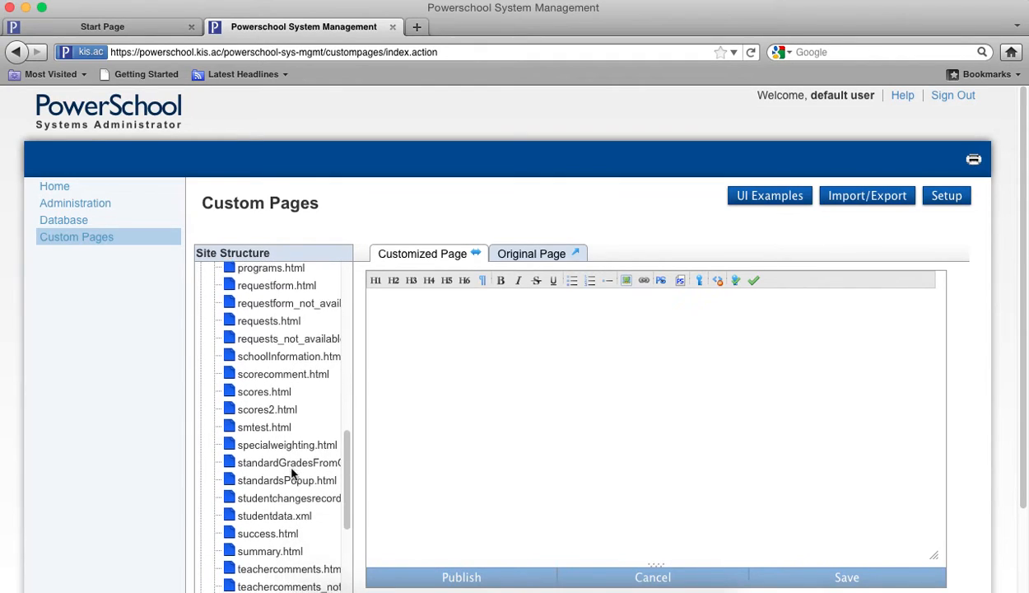
scroll(316, 366, "up", 1)
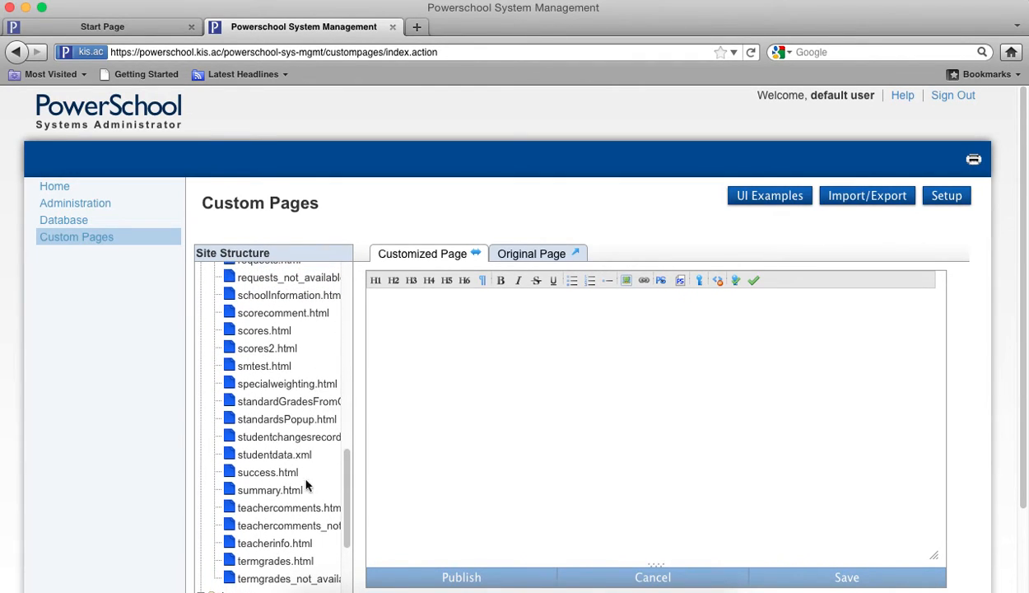
scroll(283, 455, "down", 2)
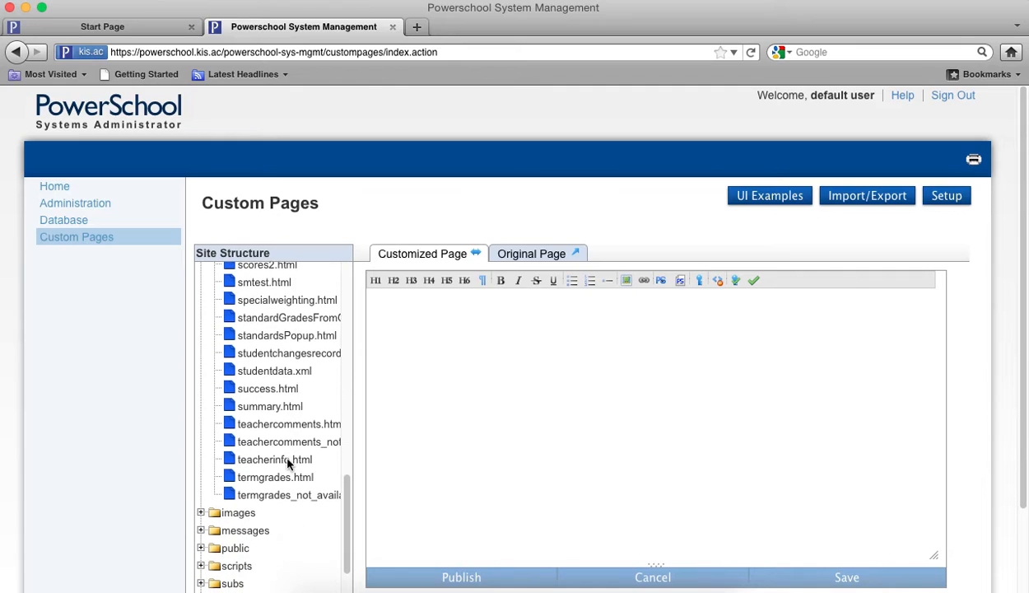
scroll(274, 340, "up", 1)
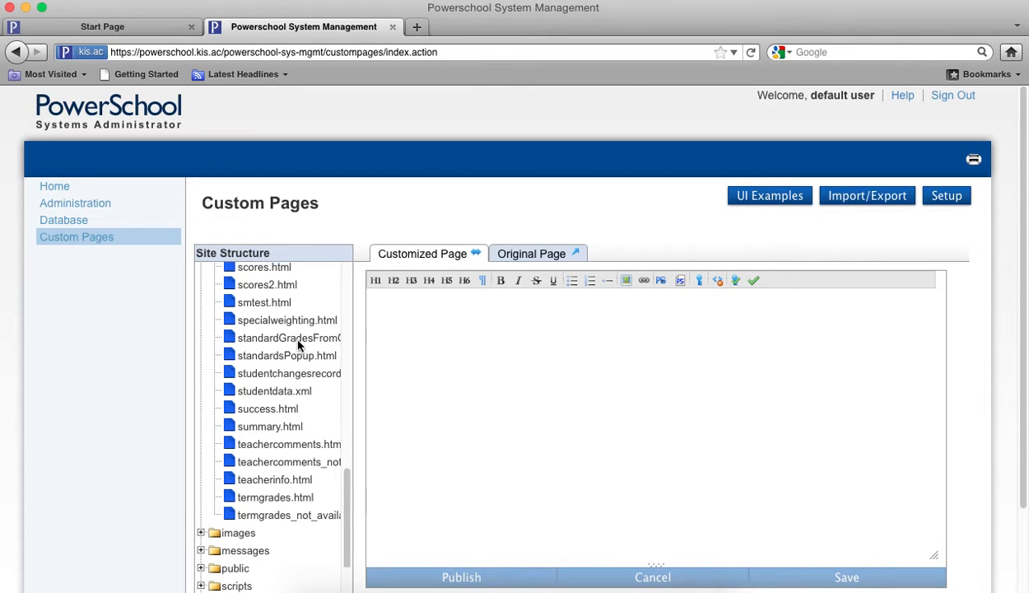
scroll(294, 340, "up", 3)
scroll(304, 443, "up", 10)
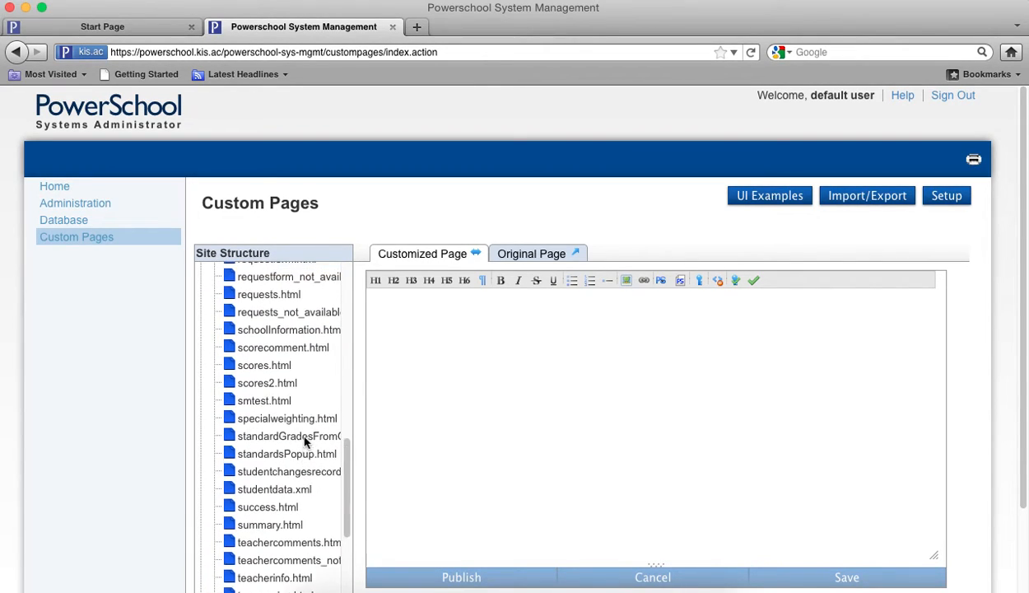
scroll(304, 442, "up", 8)
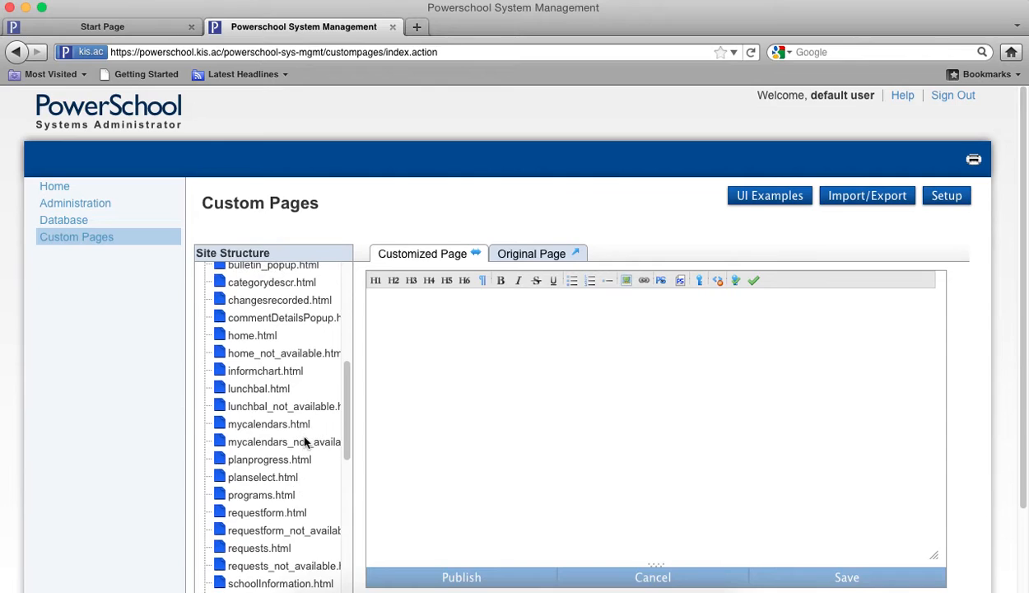
scroll(304, 443, "up", 5)
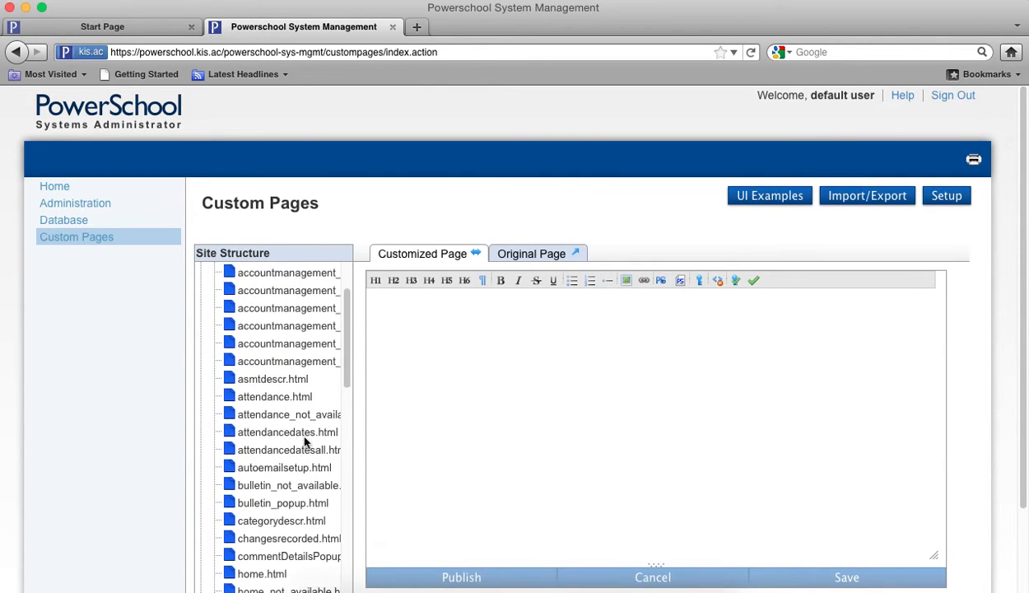
- Open the guardian folder's home.html as a customized page in the editor
scroll(304, 442, "down", 8)
scroll(304, 443, "down", 1)
left_click(276, 405)
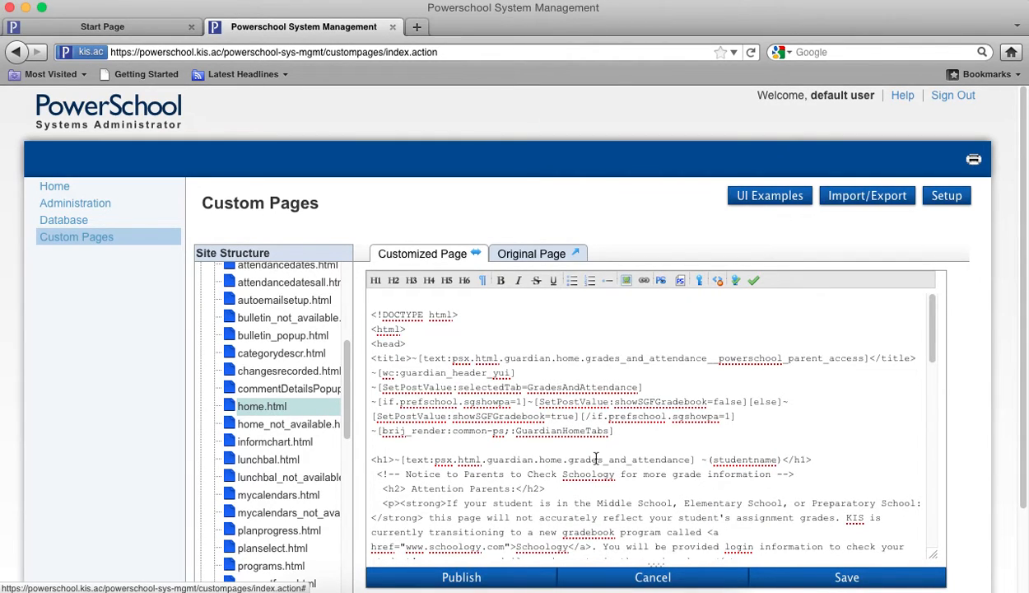
- Examine the home.html code from the Schoology notice to parents through the end of the file, highlighting the notice's opening comment
scroll(596, 458, "down", 3)
left_click_drag(808, 415, 358, 410)
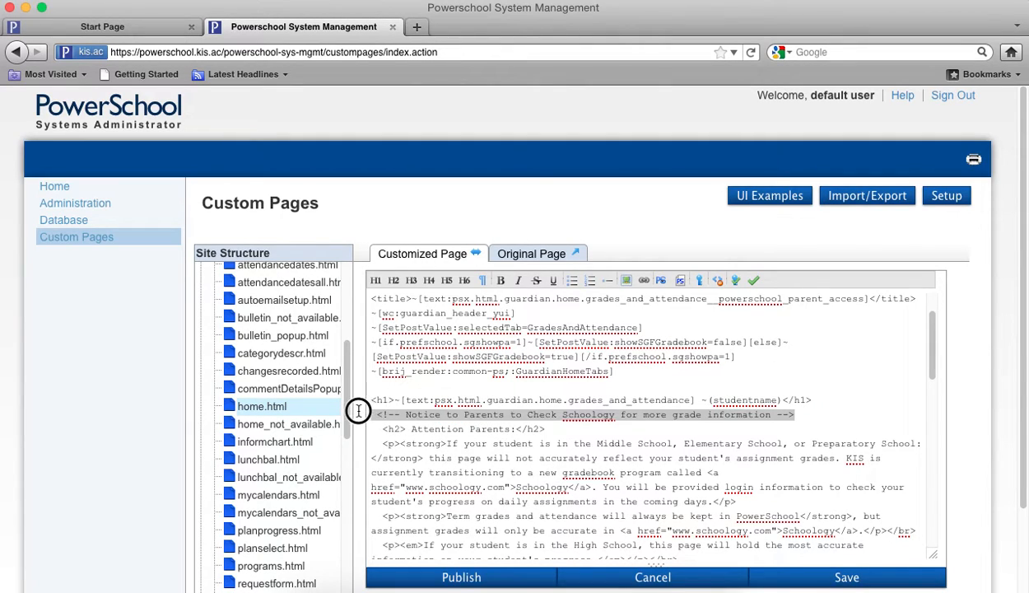
left_click(503, 441)
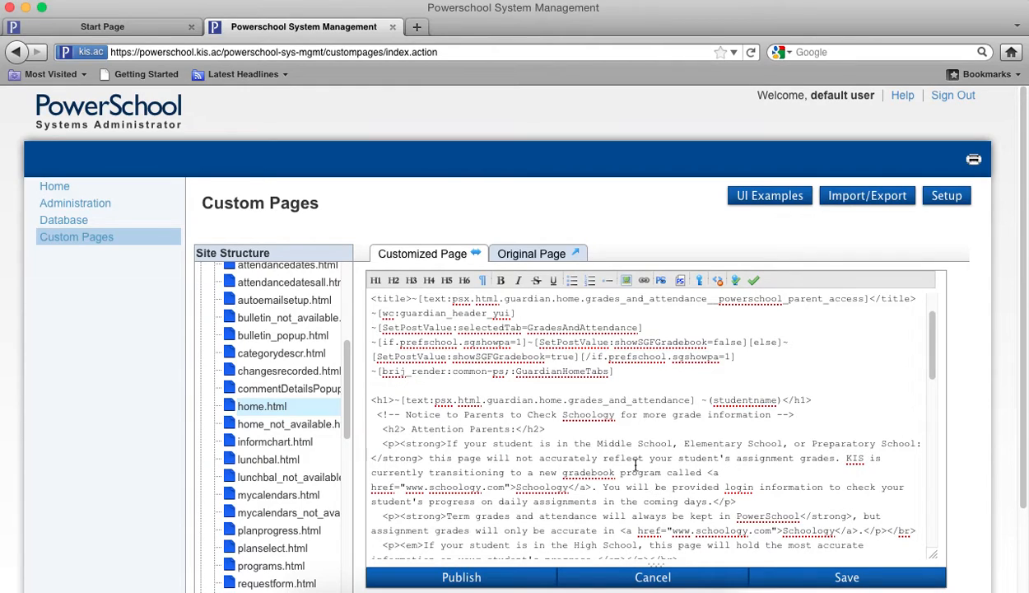
scroll(543, 459, "down", 3)
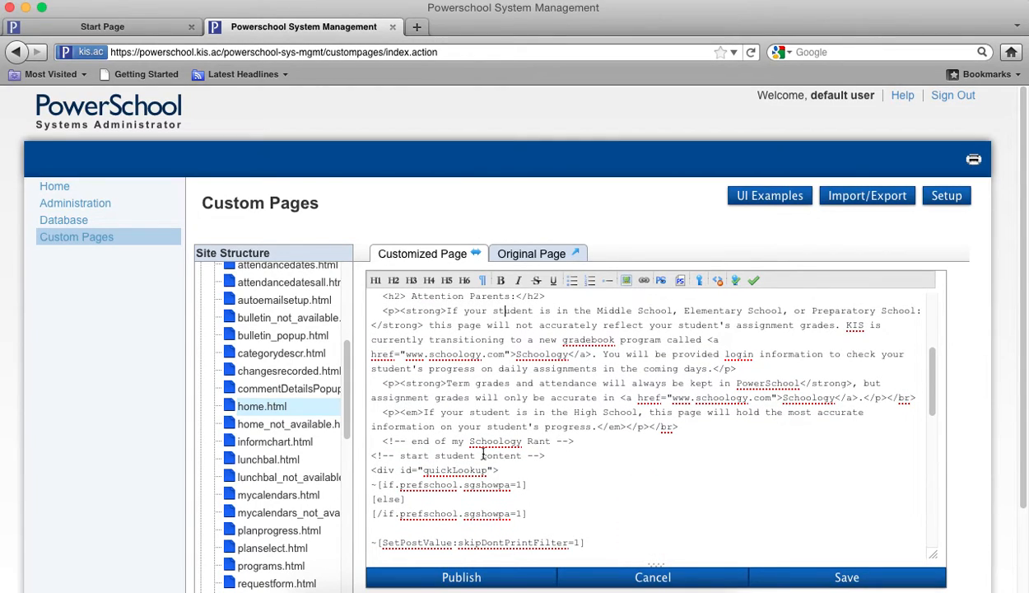
scroll(549, 467, "down", 1)
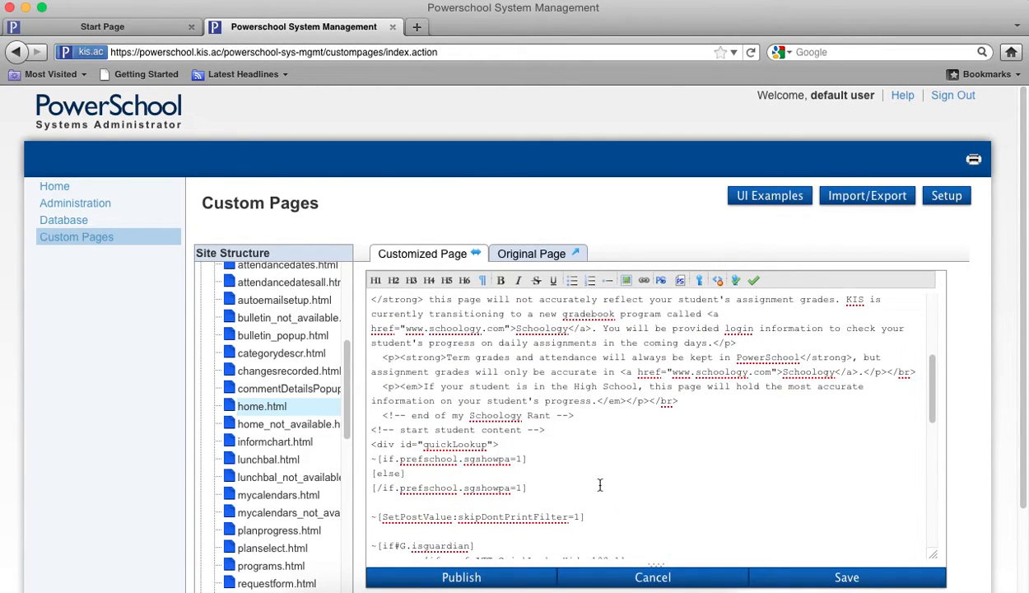
scroll(586, 473, "down", 1)
scroll(650, 466, "down", 3)
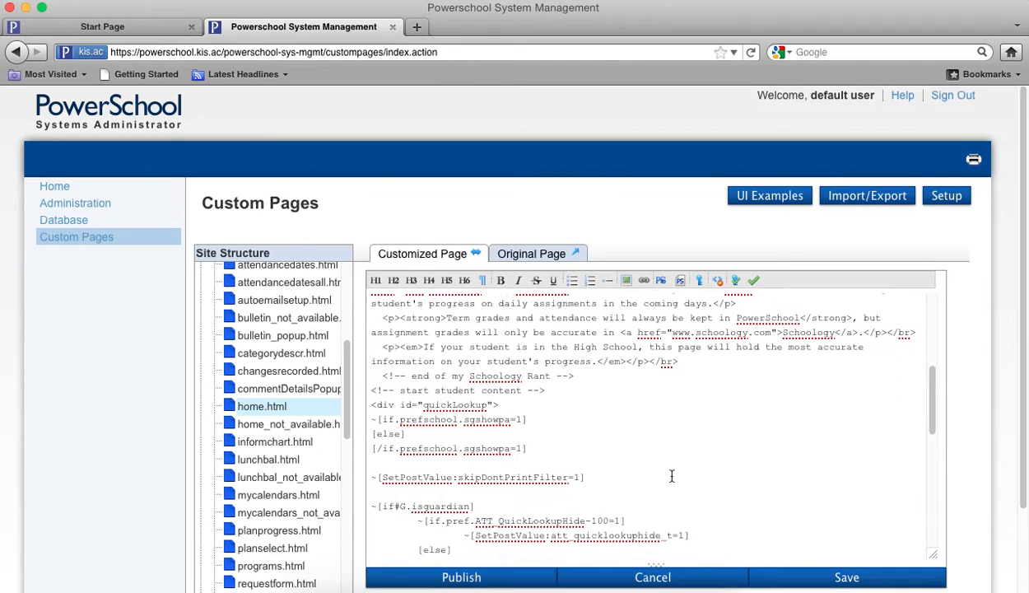
scroll(670, 437, "down", 5)
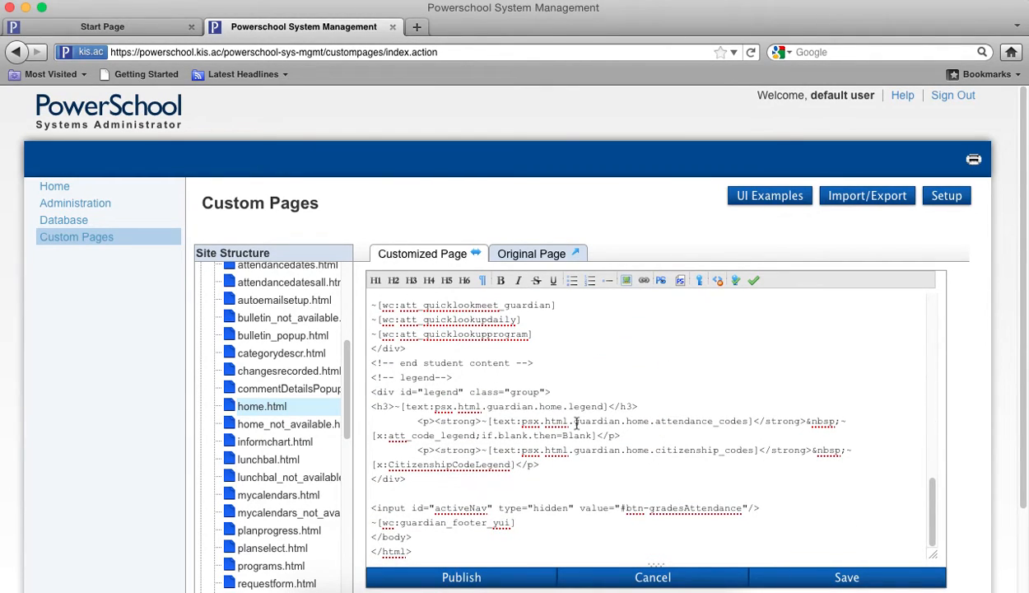
- Open scores.html from the guardian folder in the customized page editor
scroll(271, 468, "down", 2)
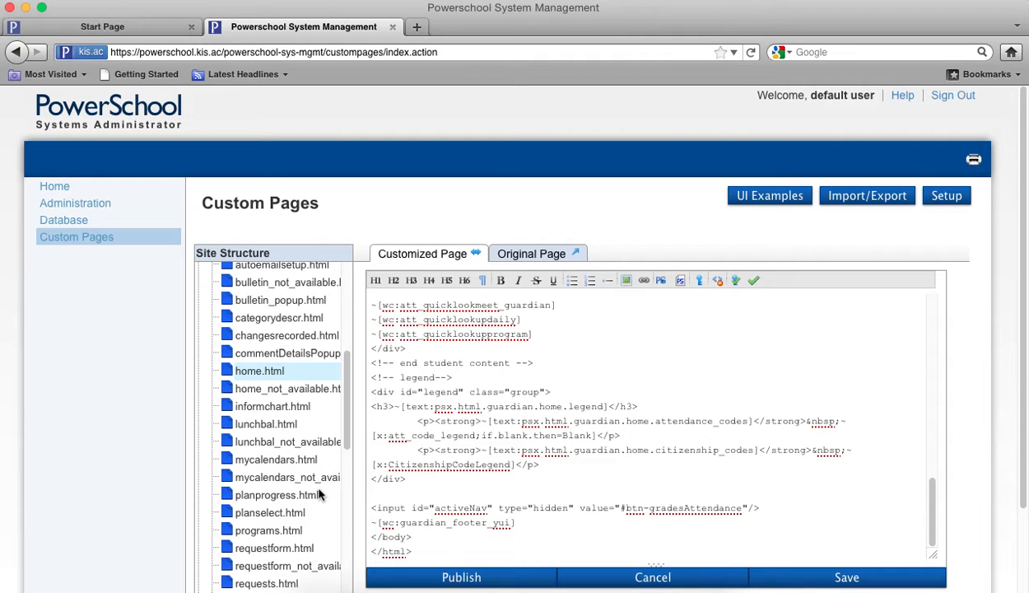
scroll(319, 494, "down", 3)
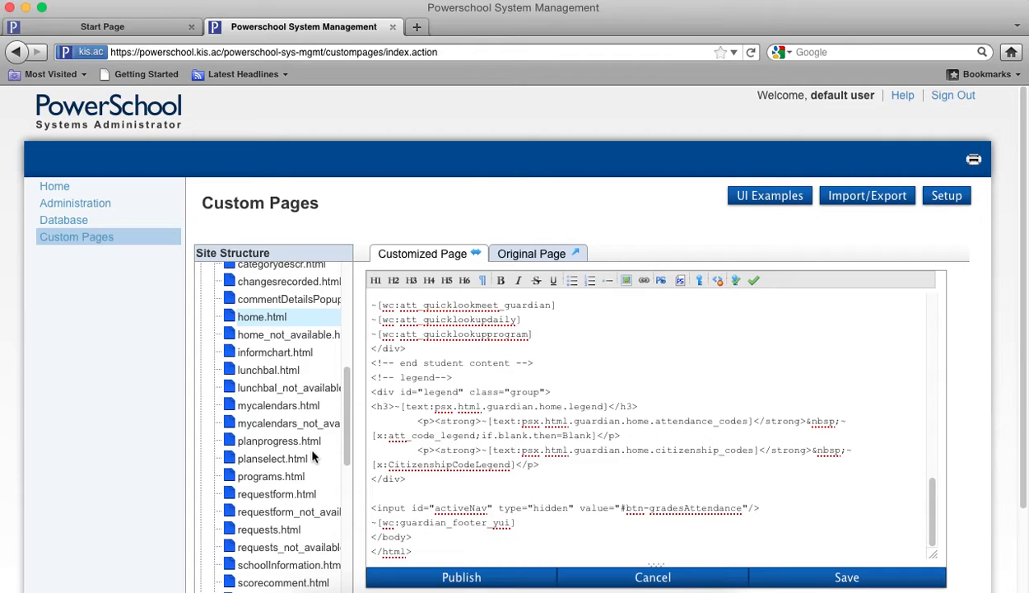
scroll(310, 473, "down", 7)
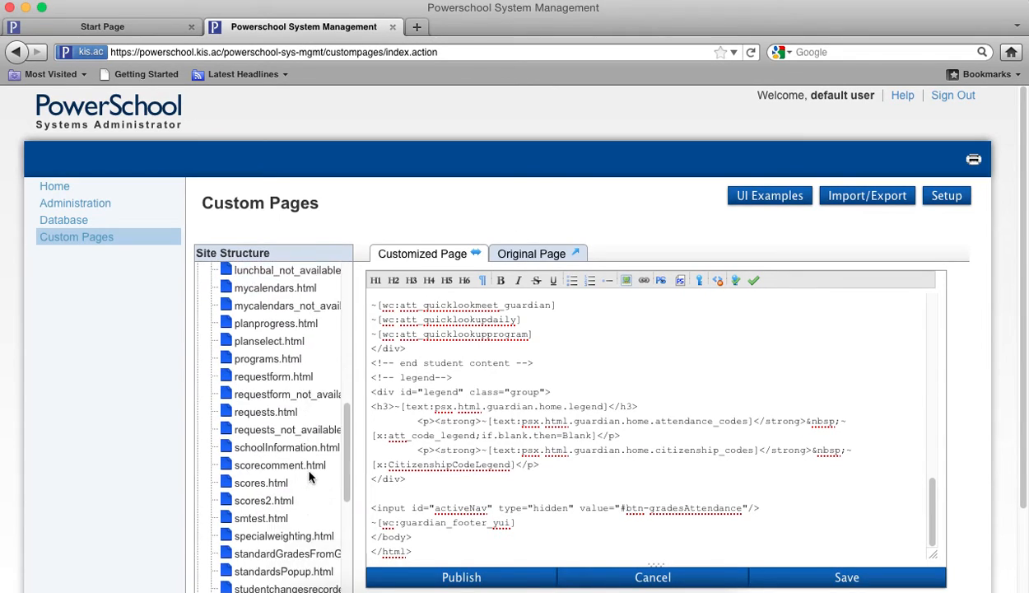
scroll(310, 475, "down", 3)
left_click(275, 433)
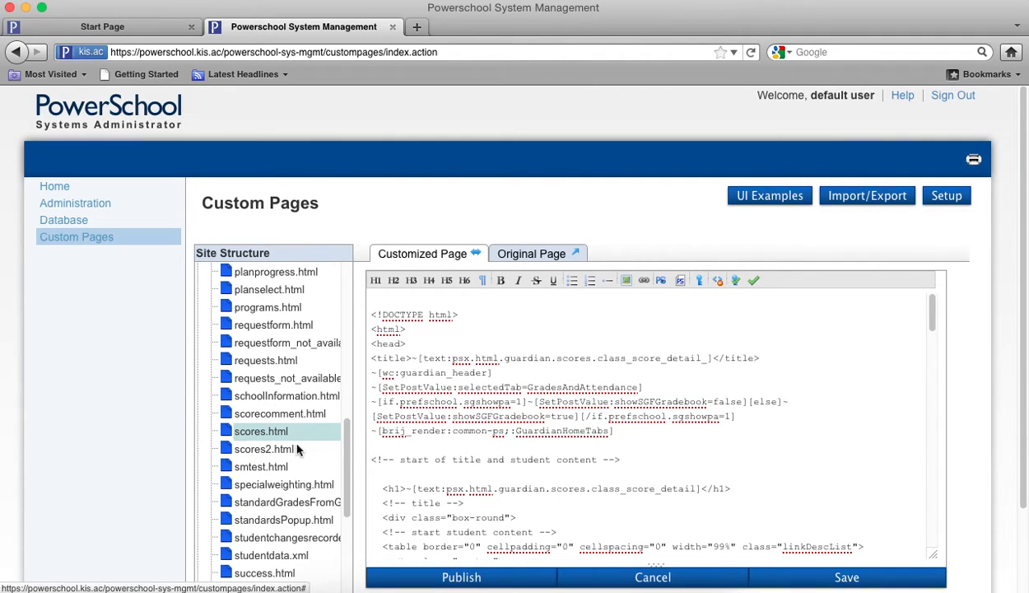
- Examine the scores.html code from the page header down to the assignment table's headers for scores and percents
scroll(567, 429, "down", 1)
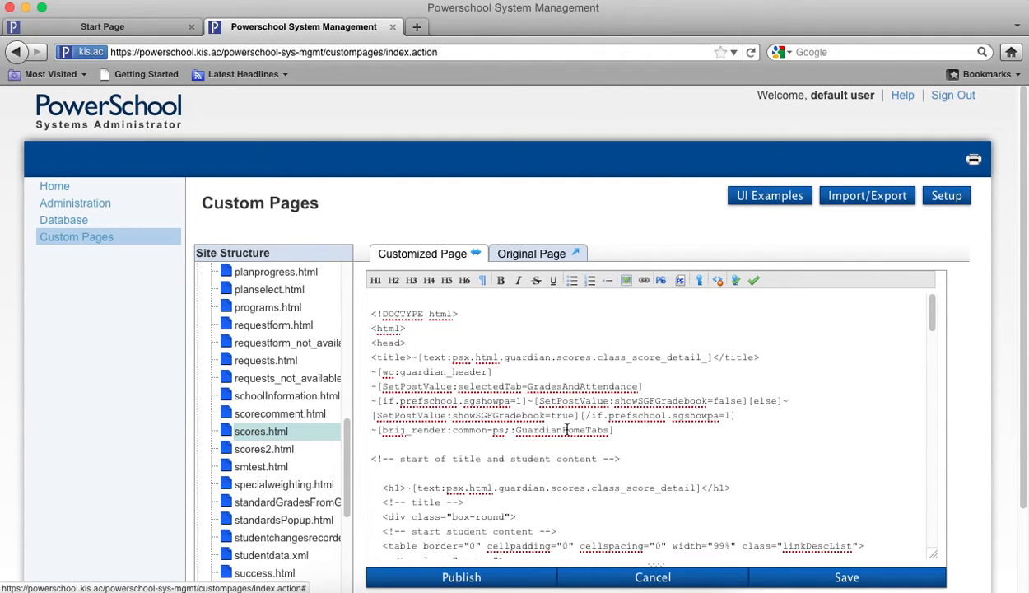
scroll(566, 429, "down", 3)
scroll(577, 444, "down", 3)
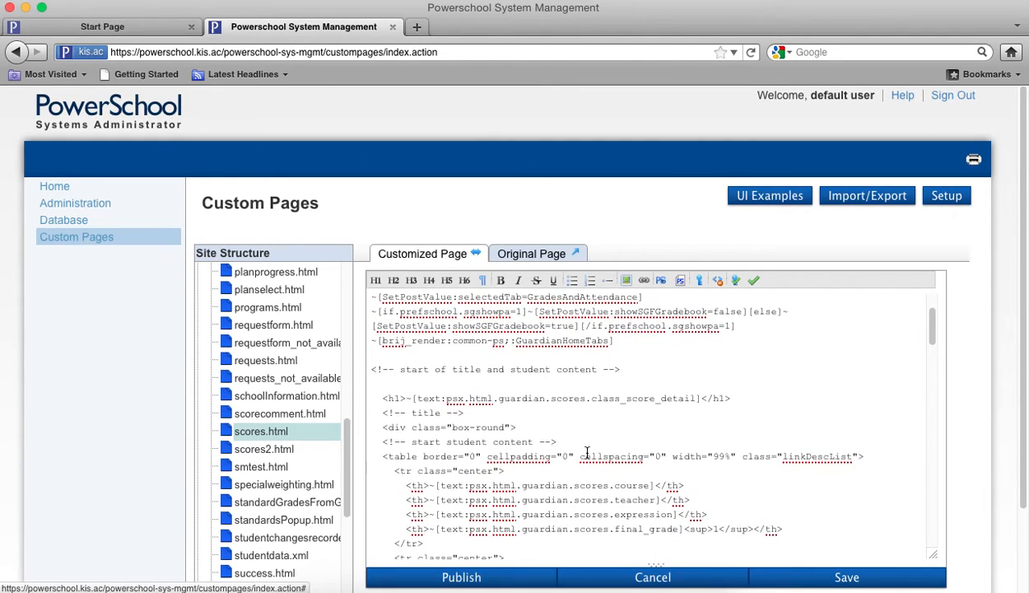
scroll(587, 452, "down", 1)
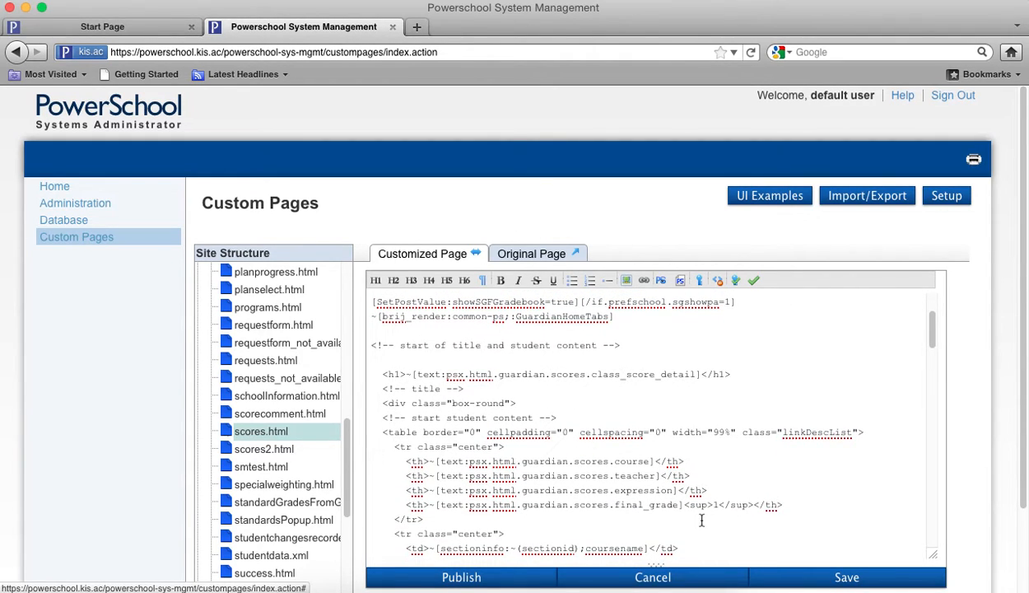
scroll(701, 510, "down", 5)
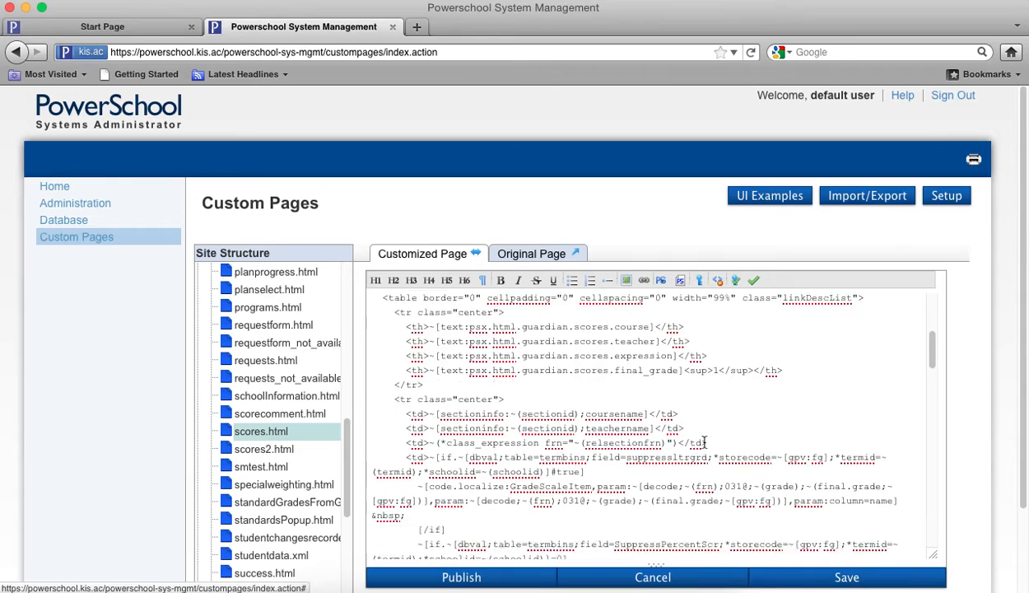
scroll(706, 442, "down", 10)
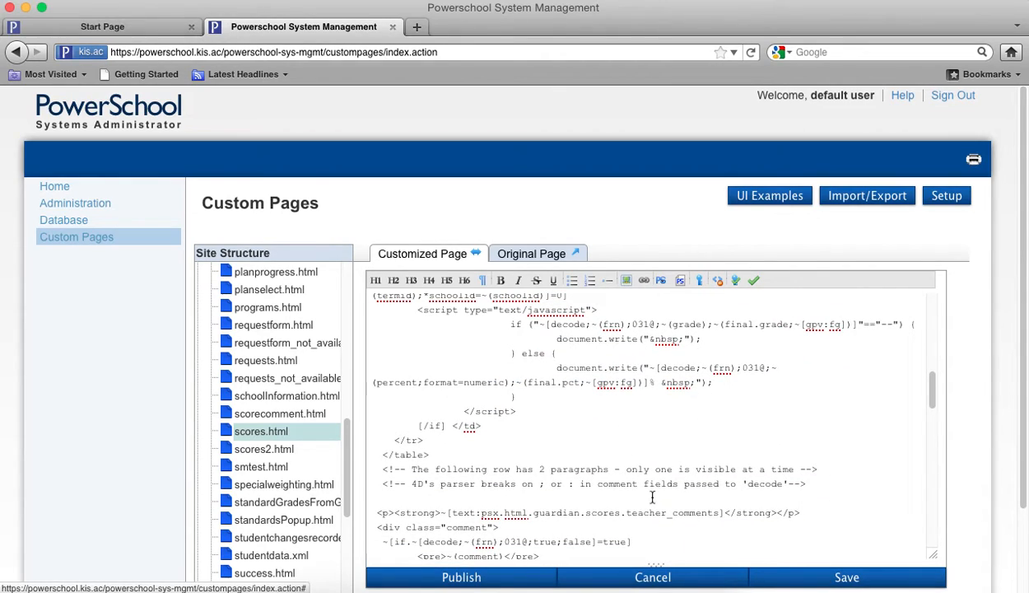
scroll(616, 459, "down", 2)
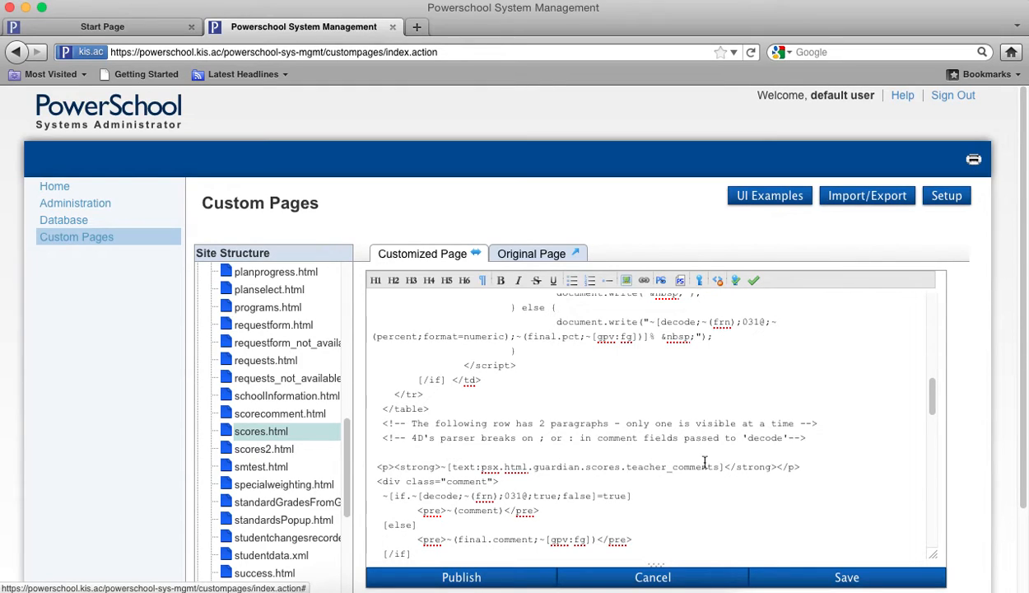
scroll(706, 462, "down", 10)
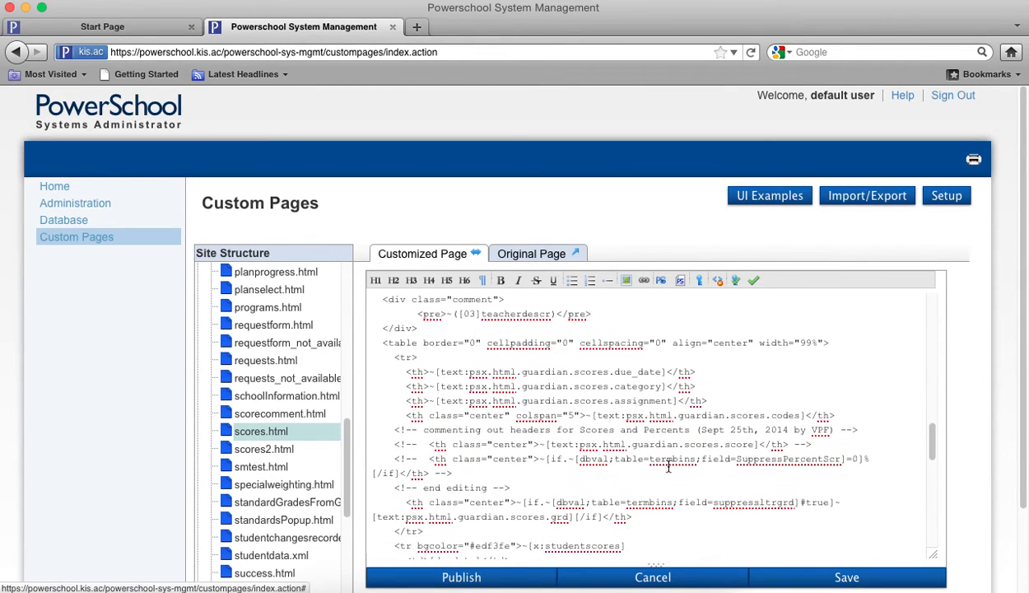
- Select all the code in the original version of scores.html, and return to the customized version's commented-out score and percent headers
scroll(668, 466, "down", 1)
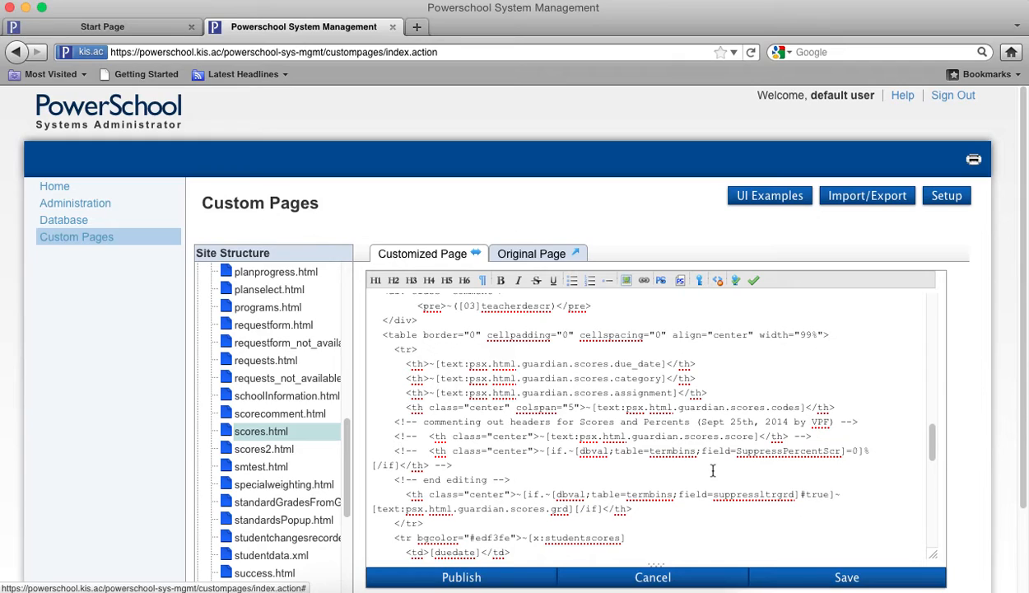
scroll(698, 433, "down", 2)
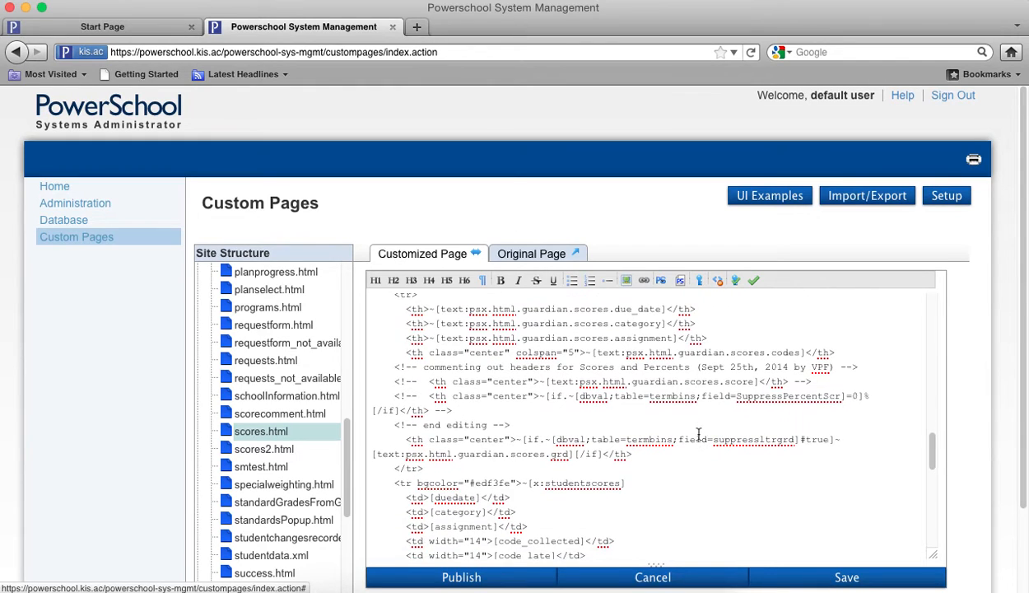
scroll(699, 434, "up", 1)
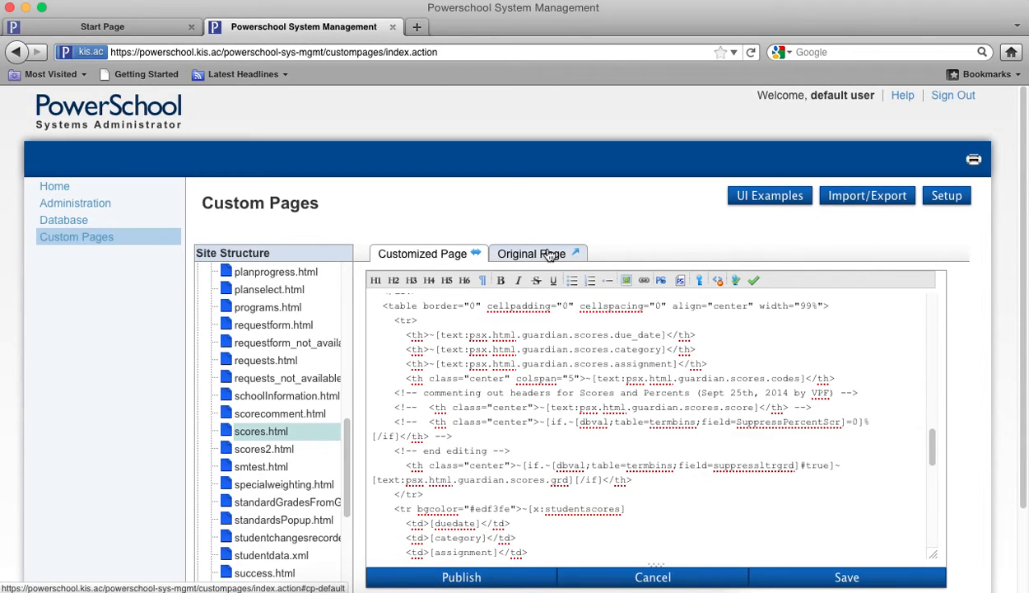
left_click(550, 255)
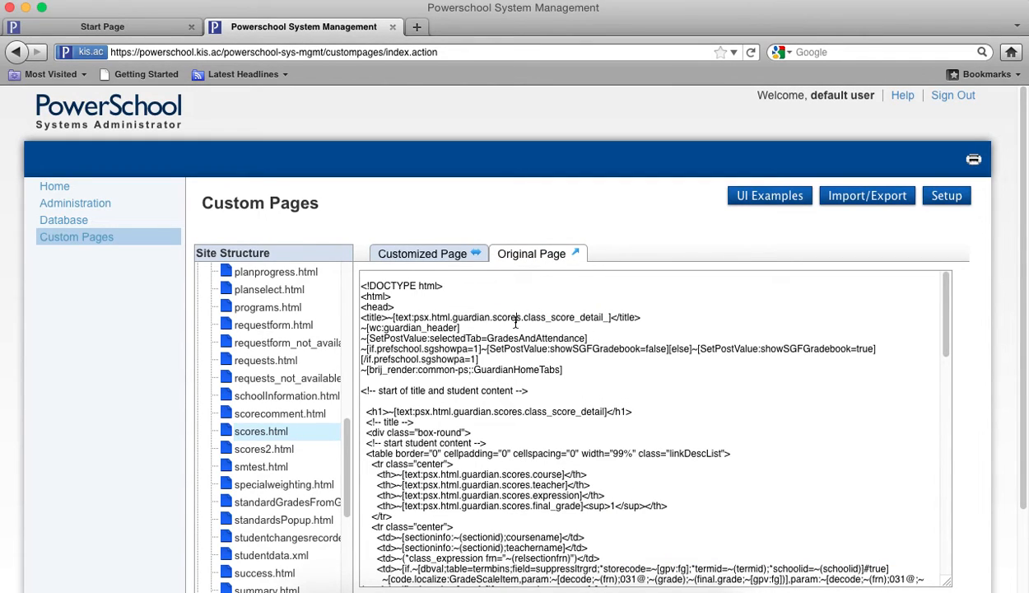
key("super+a")
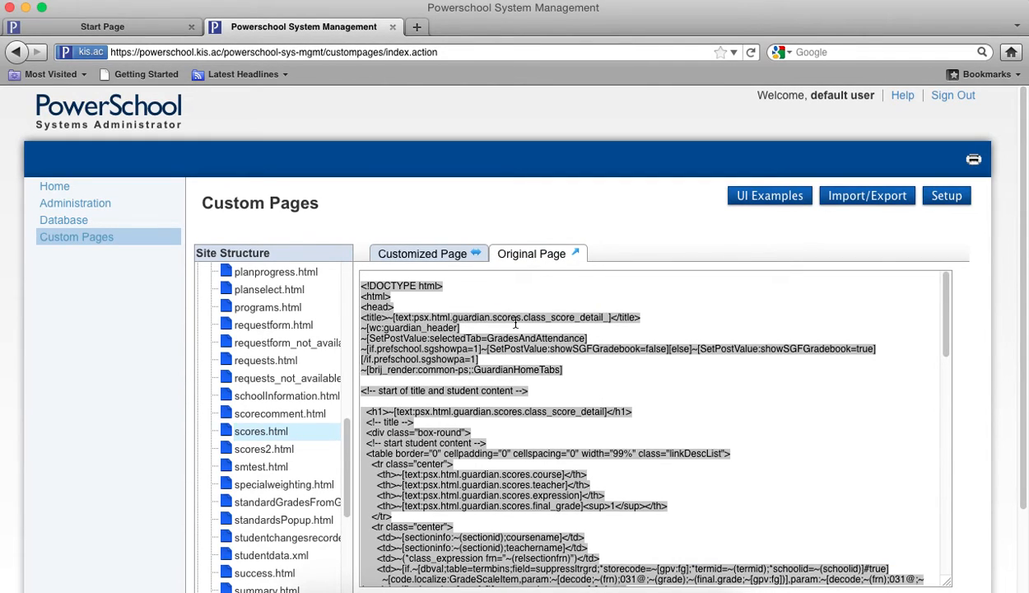
left_click(424, 253)
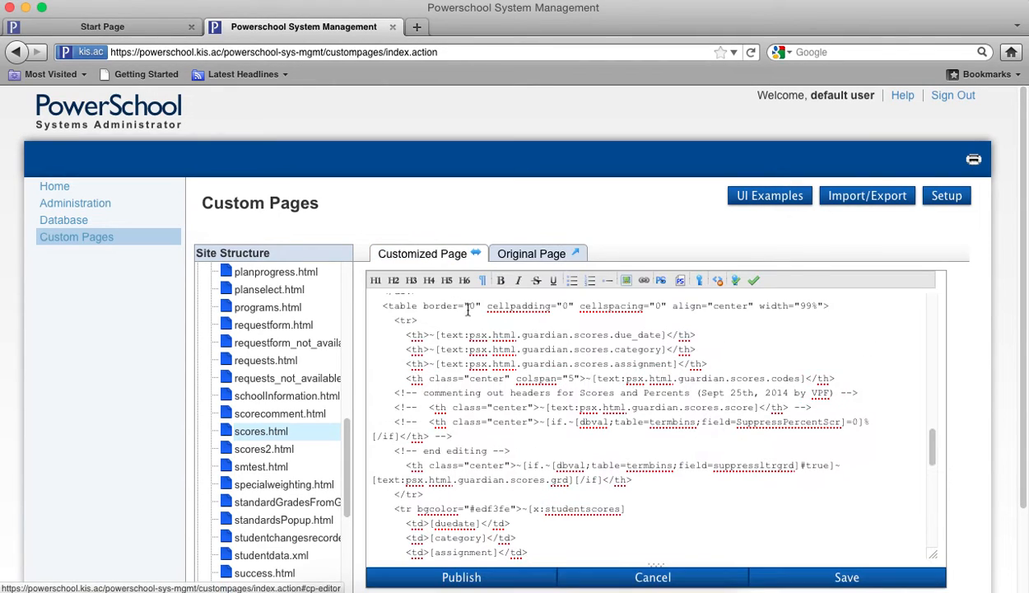